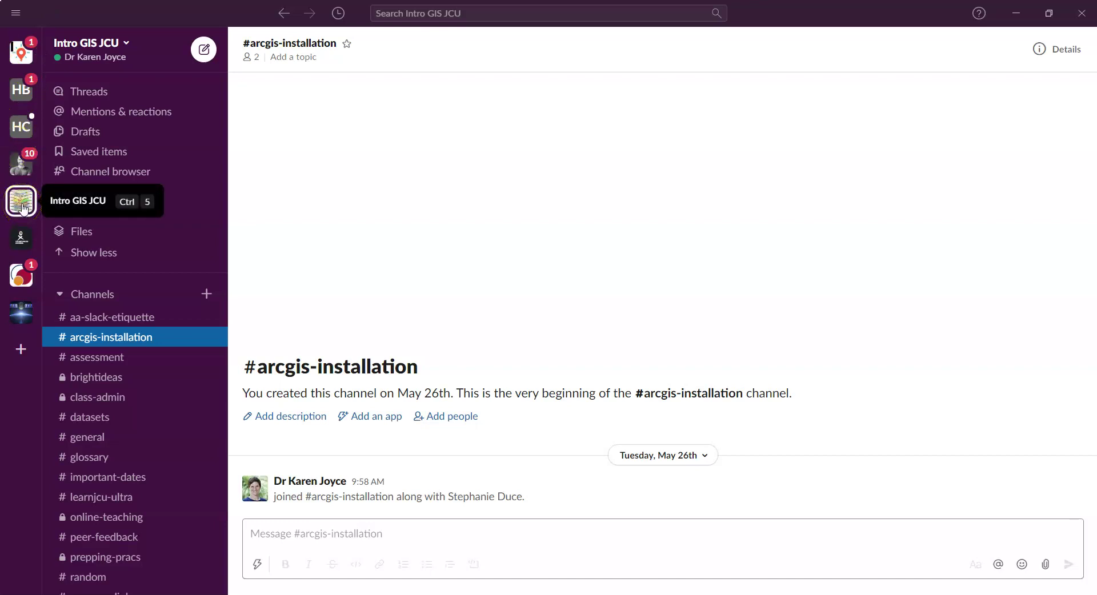
pyautogui.click(19, 205)
pyautogui.click(17, 206)
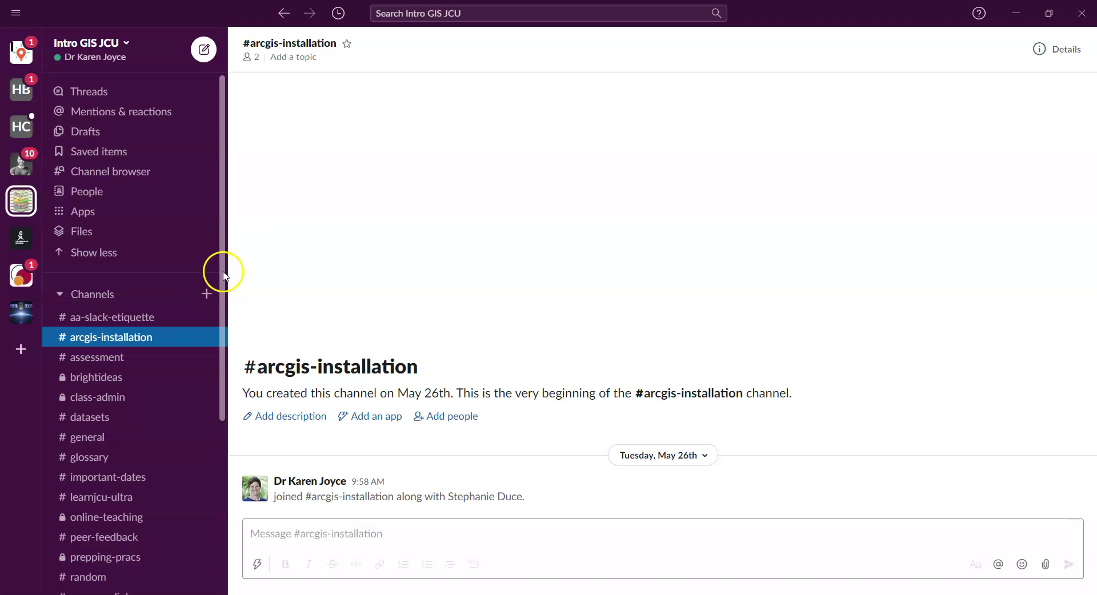
pyautogui.moveTo(222, 274); pyautogui.dragTo(220, 398)
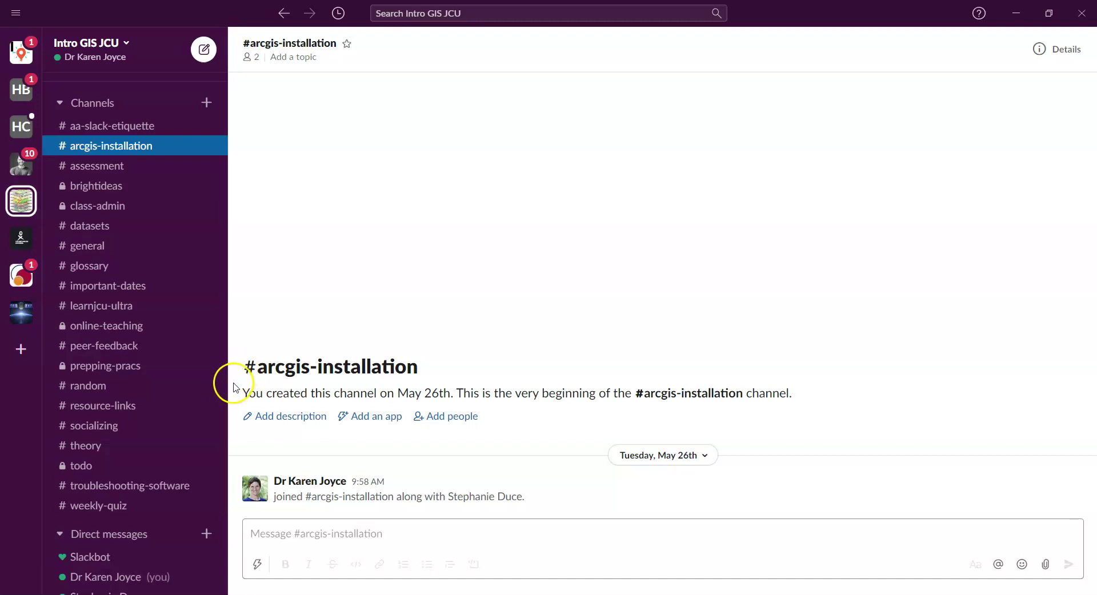
pyautogui.moveTo(224, 397); pyautogui.dragTo(224, 317)
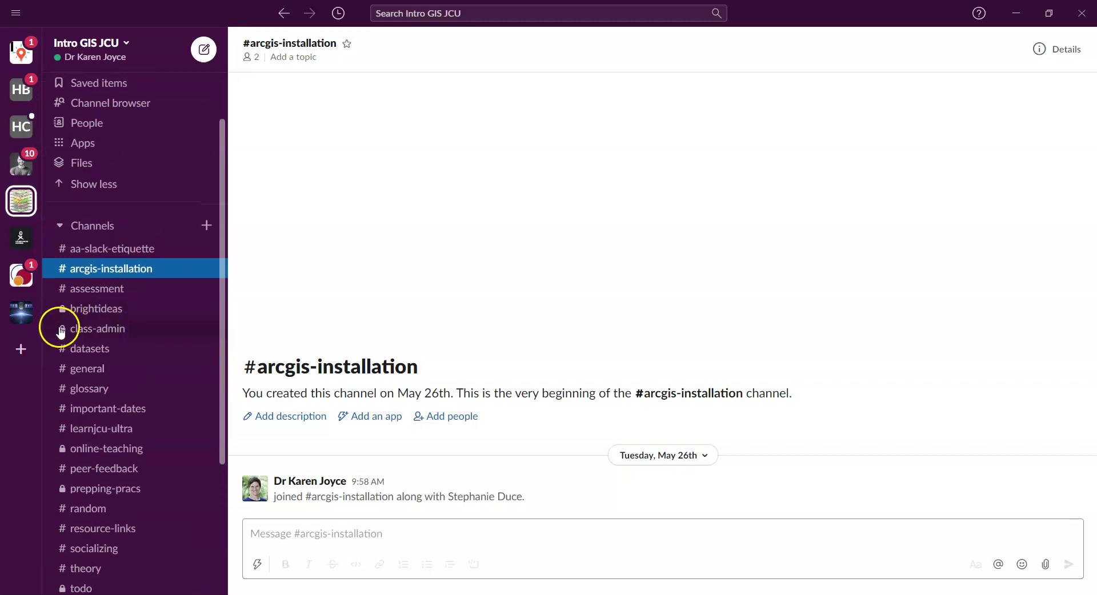
pyautogui.moveTo(223, 308); pyautogui.dragTo(225, 249)
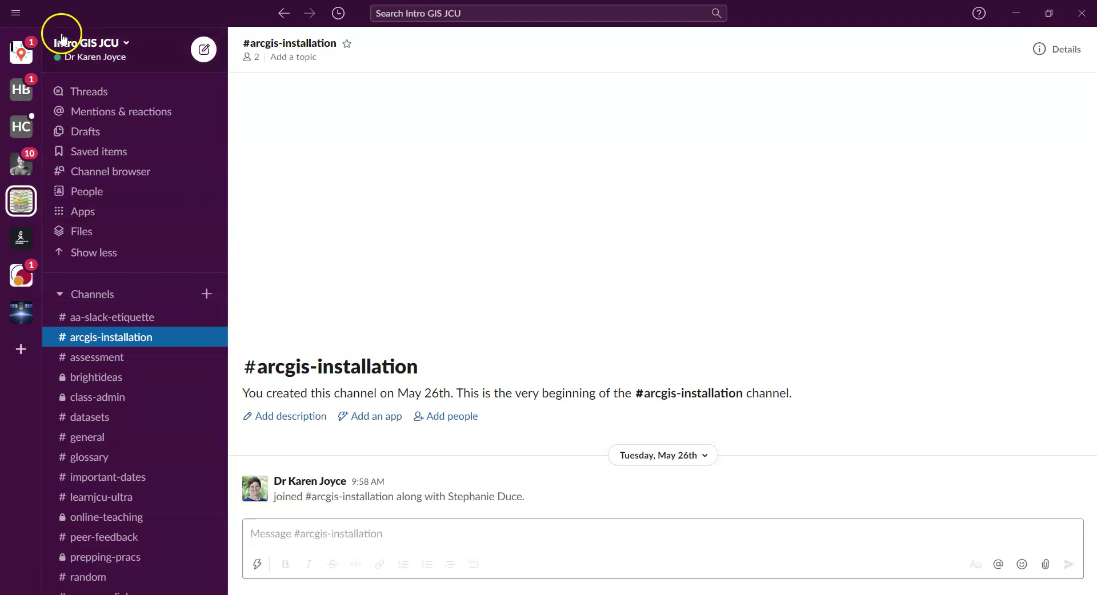
pyautogui.click(123, 44)
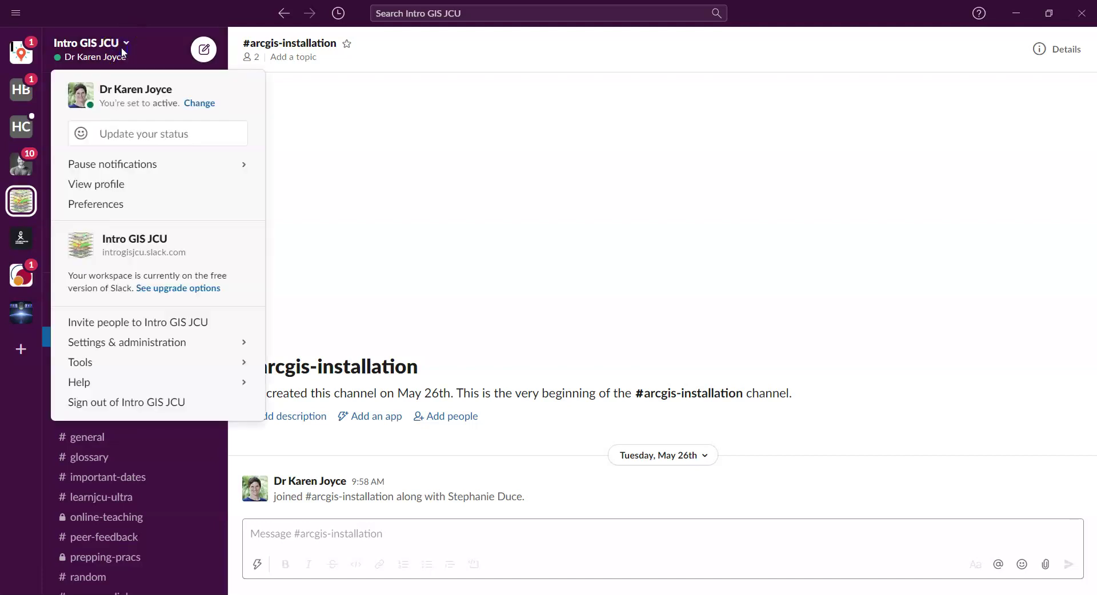
pyautogui.click(103, 190)
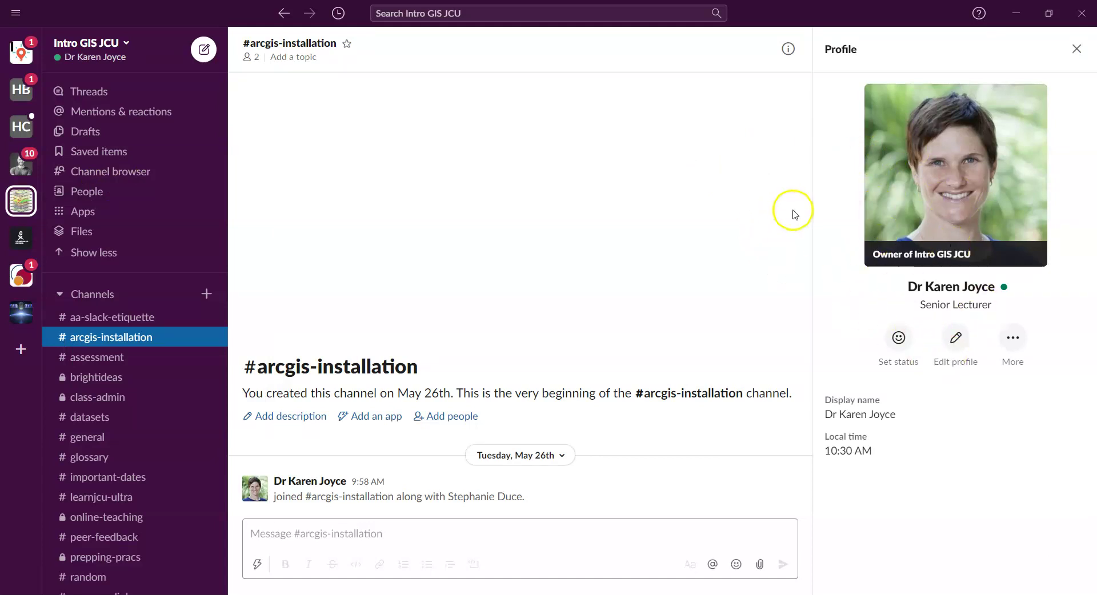
pyautogui.click(1077, 47)
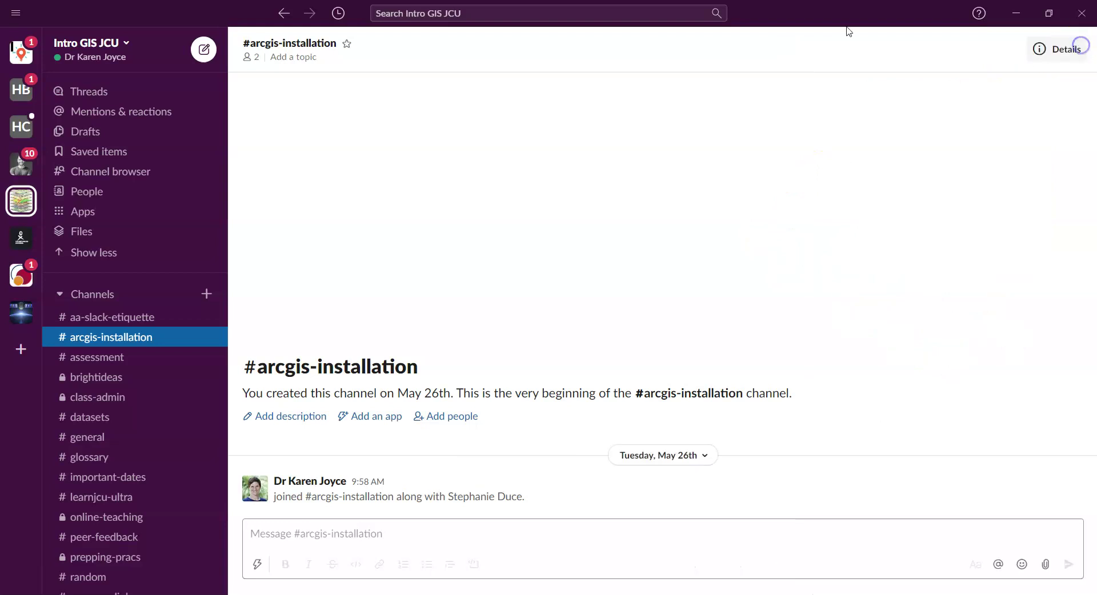
pyautogui.click(107, 42)
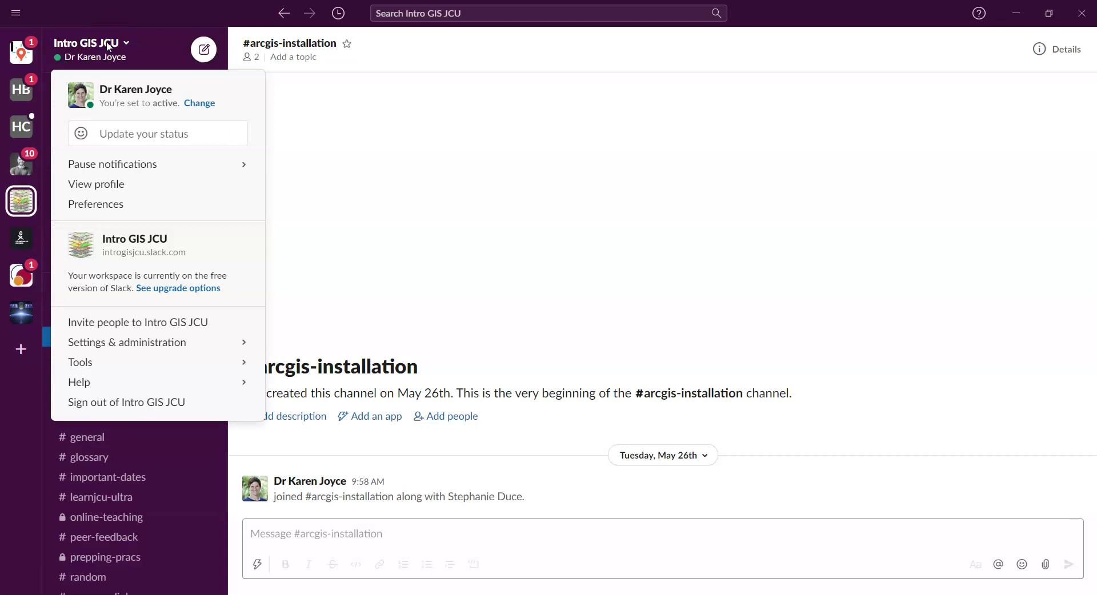
pyautogui.moveTo(84, 170)
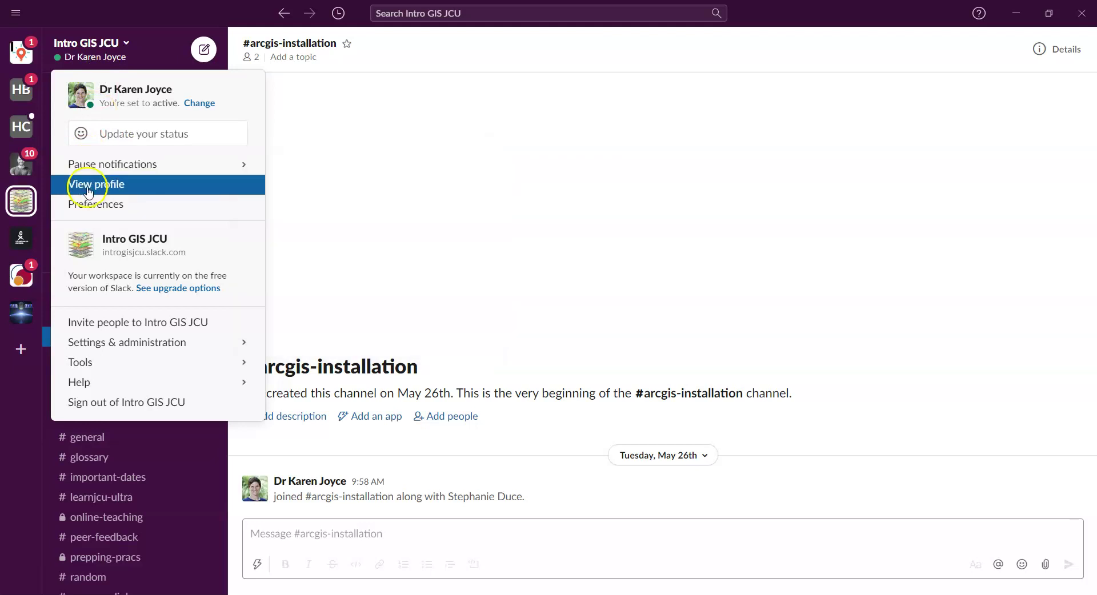
pyautogui.click(92, 206)
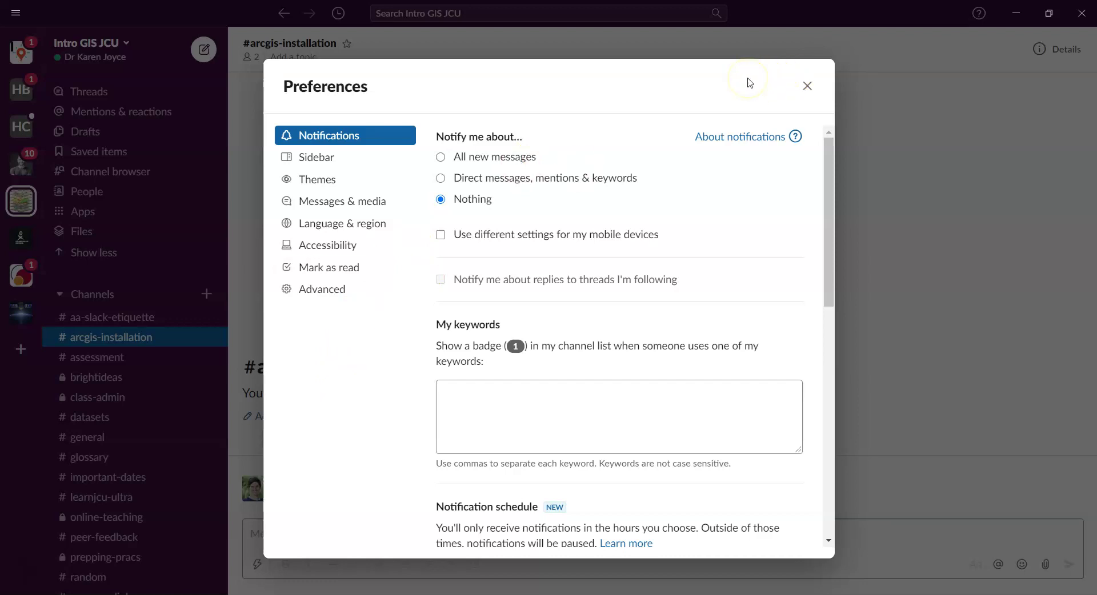
pyautogui.click(807, 85)
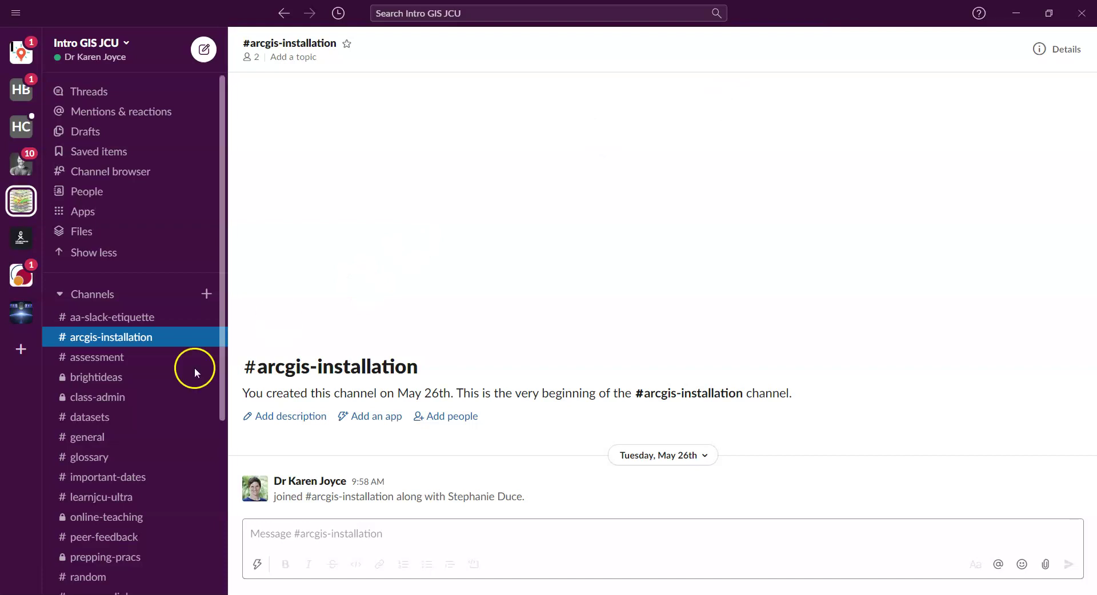
# Post a two-line test message 'helpfahdiuasdifh' / 'shfjdofahsdifj' in #arcgis-installation
pyautogui.scroll(-2, 144, 428)
pyautogui.scroll(-3, 144, 428)
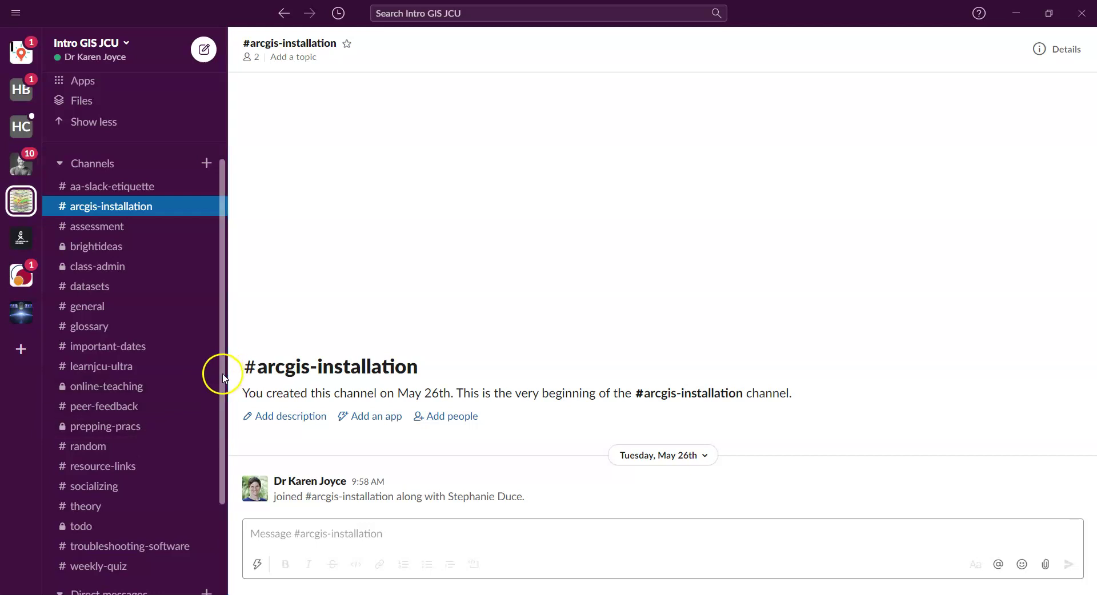
pyautogui.moveTo(222, 377); pyautogui.dragTo(223, 397)
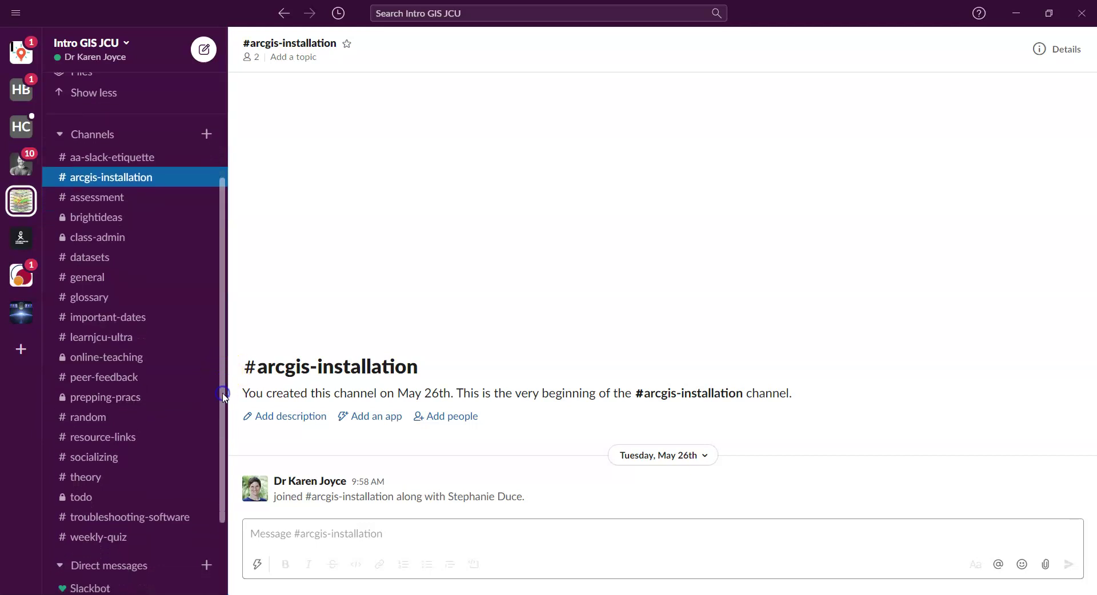
pyautogui.click(104, 183)
pyautogui.click(364, 541)
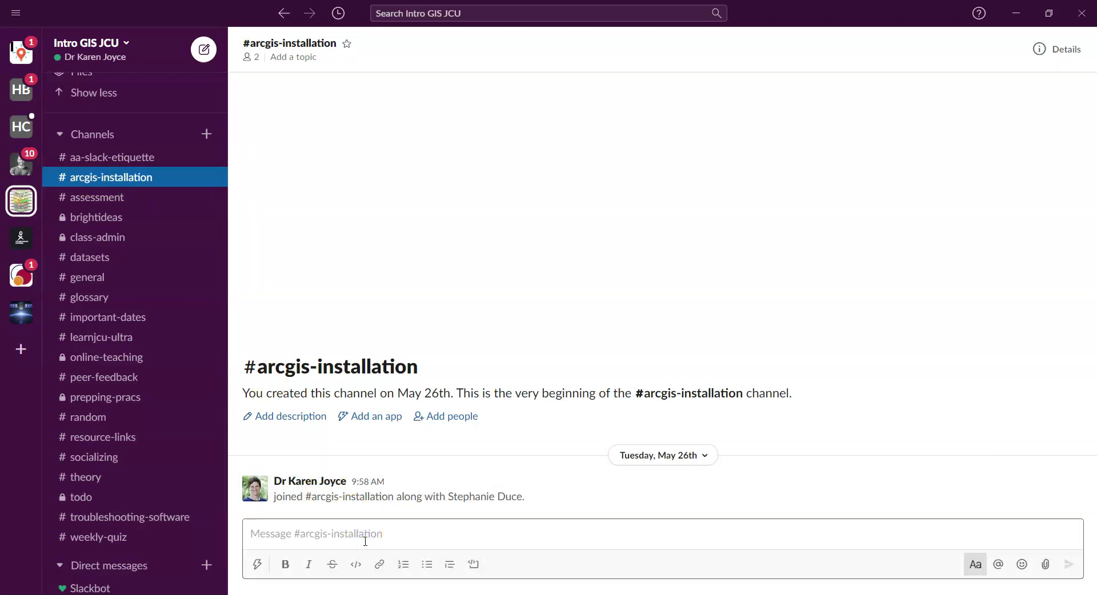
pyautogui.write('help')
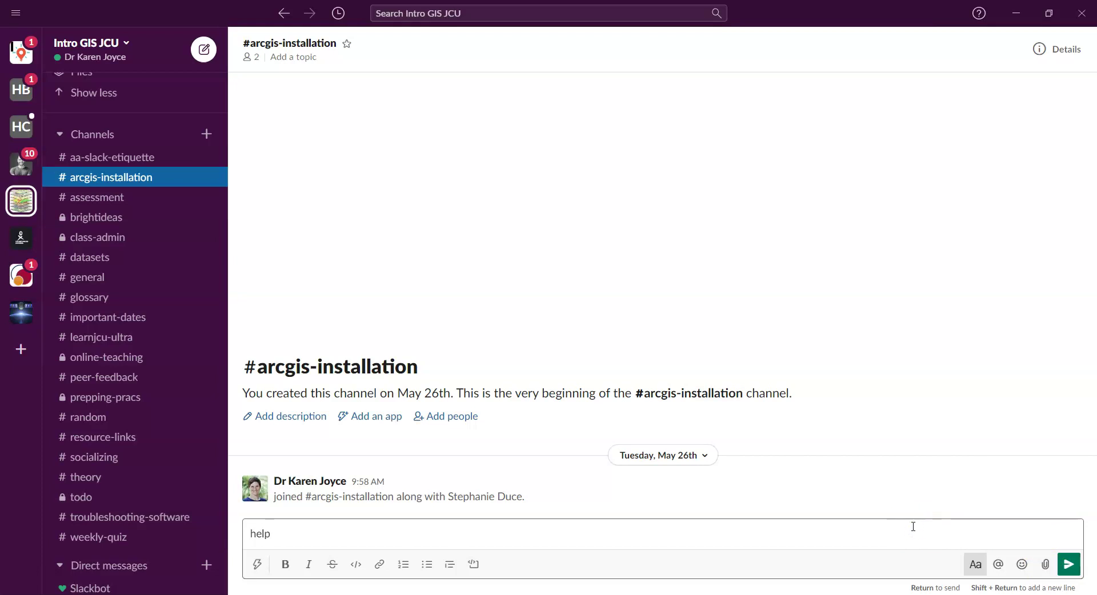
pyautogui.write('fahdiuasdifh')
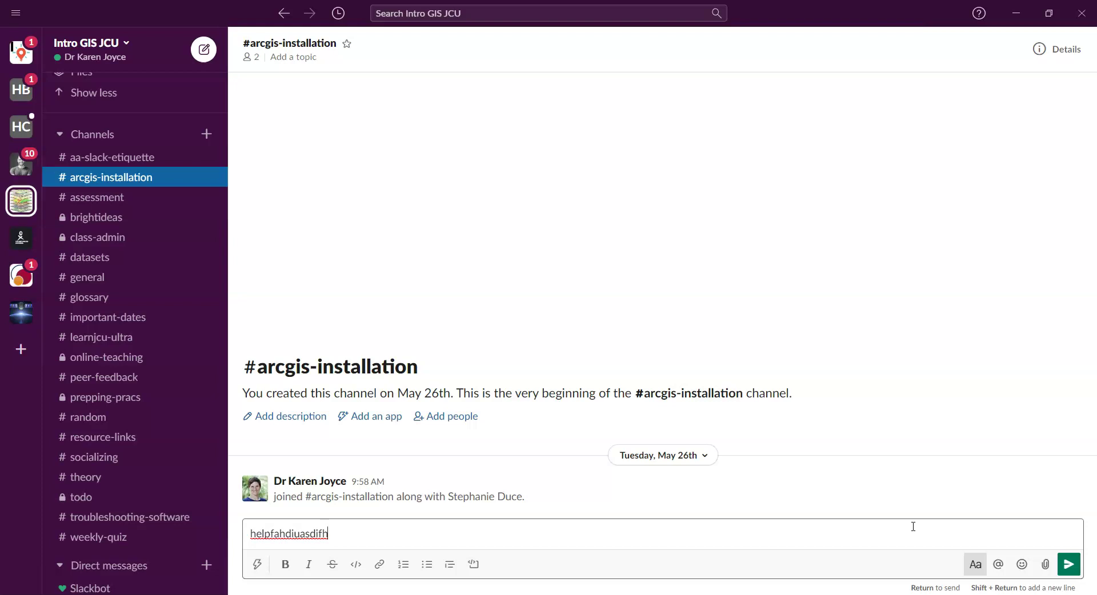
pyautogui.hotkey('shift', 'Return')
pyautogui.write('shfjdofahsdifj')
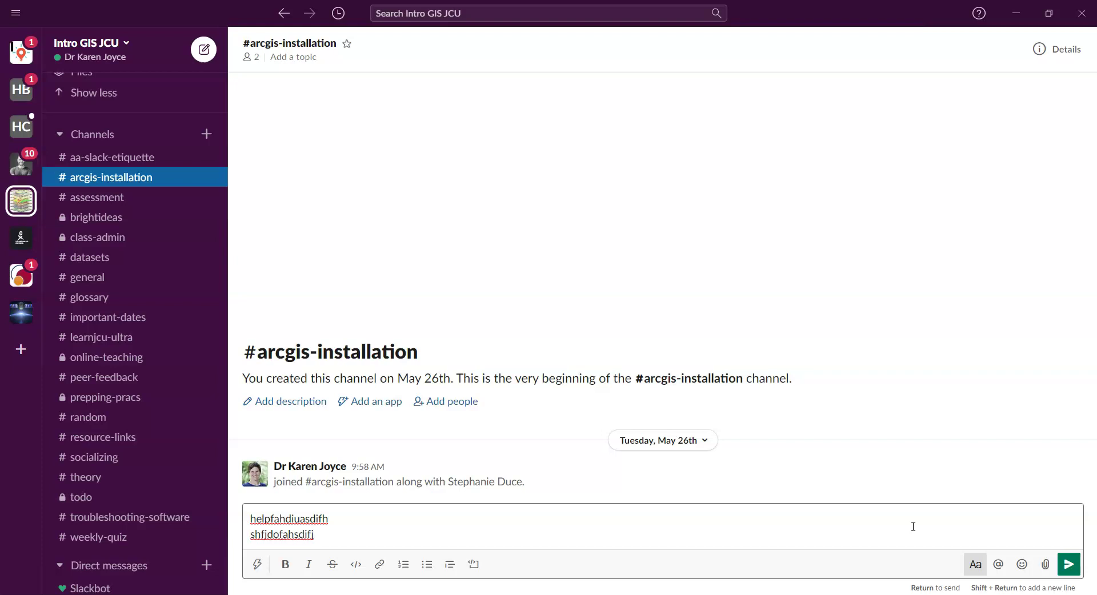
pyautogui.press('Return')
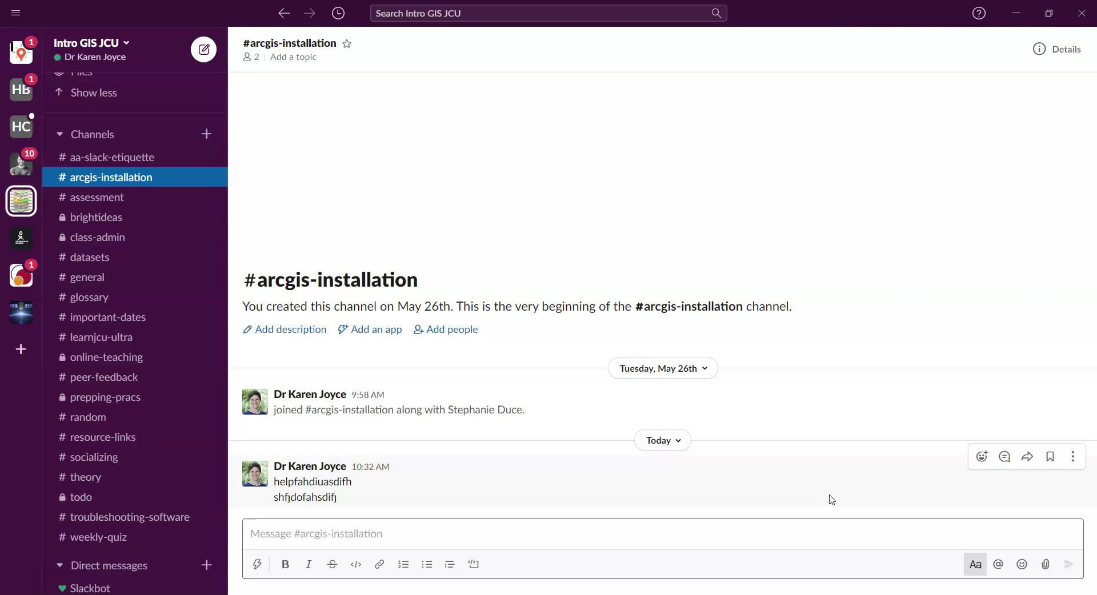
# Reply 'hdifujdsohsf' in the thread of the 10:32 test message
pyautogui.click(981, 457)
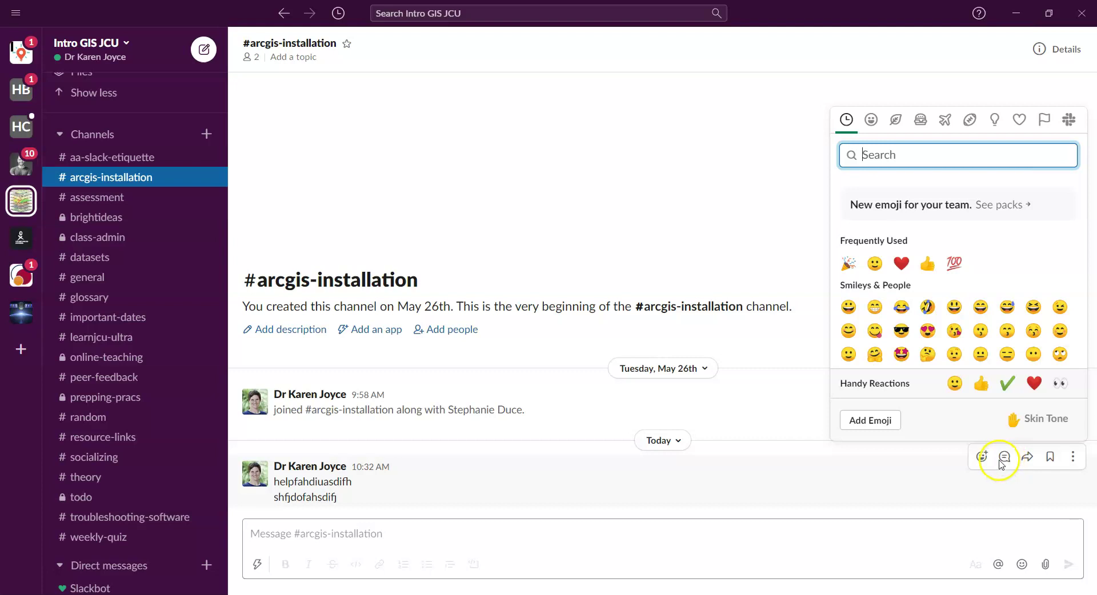
pyautogui.press('Escape')
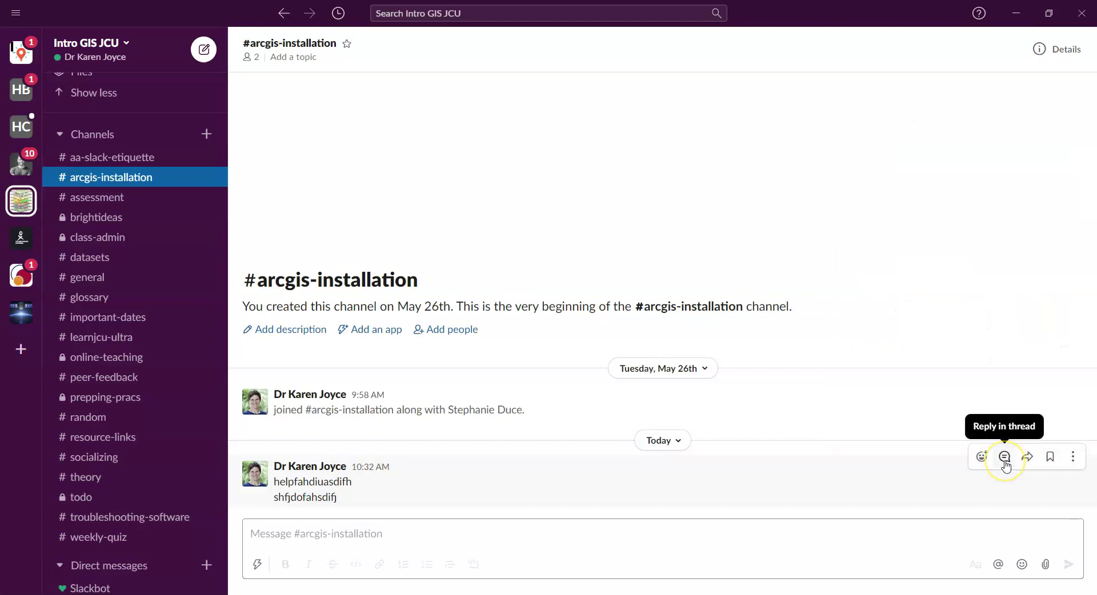
pyautogui.click(1005, 460)
pyautogui.write('hdifujdsohsf')
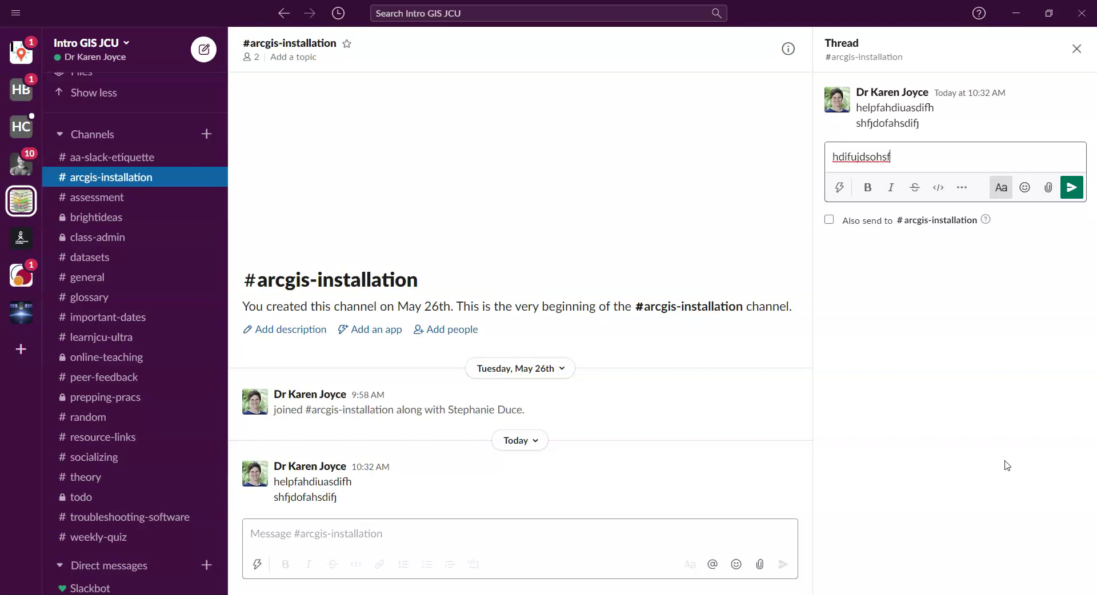
pyautogui.click(1071, 188)
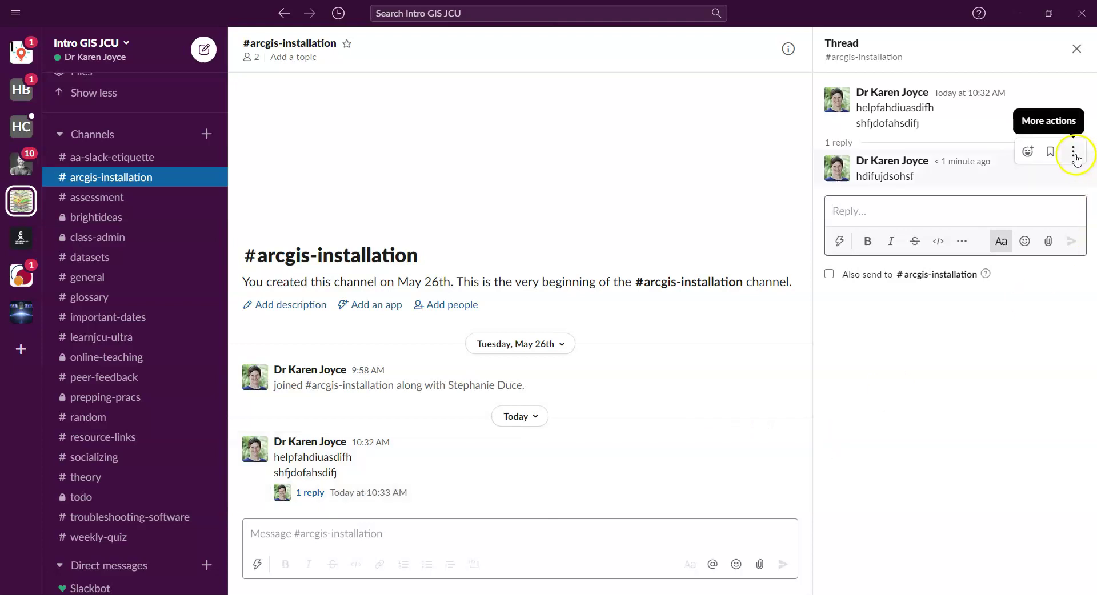
# Delete the 'hdifujdsohsf' thread reply
pyautogui.click(1073, 154)
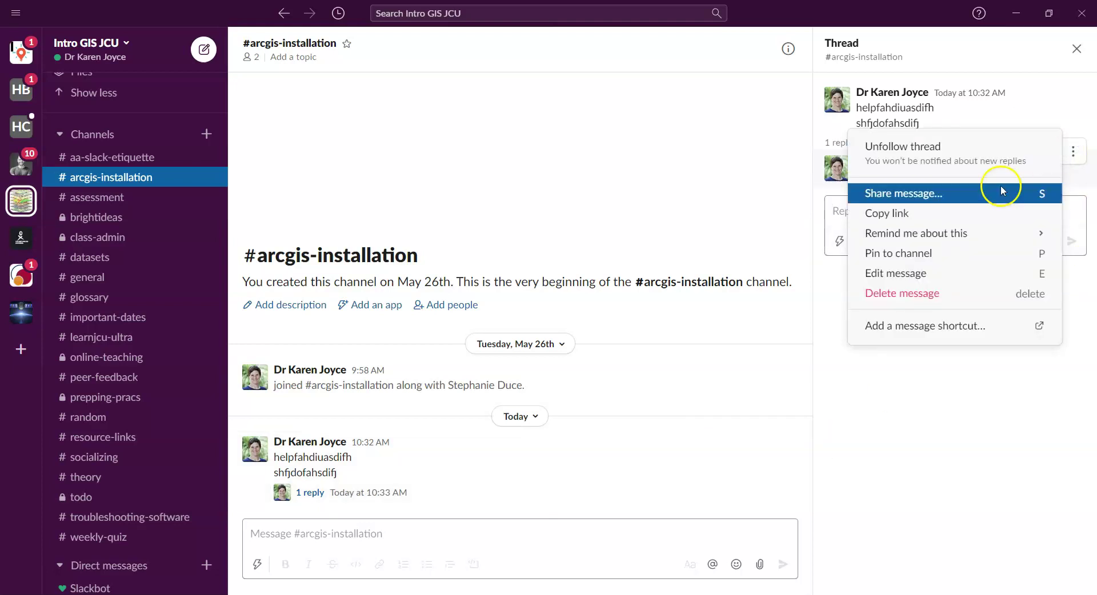
pyautogui.click(919, 294)
pyautogui.click(690, 374)
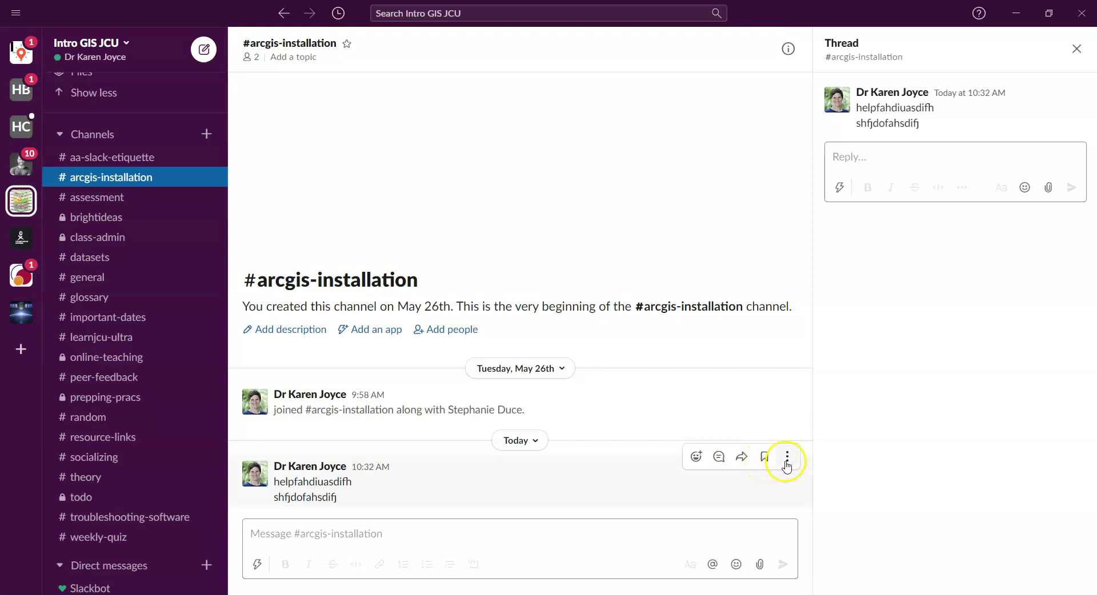
# Permanently delete the 10:32 two-line test message from the channel
pyautogui.click(788, 463)
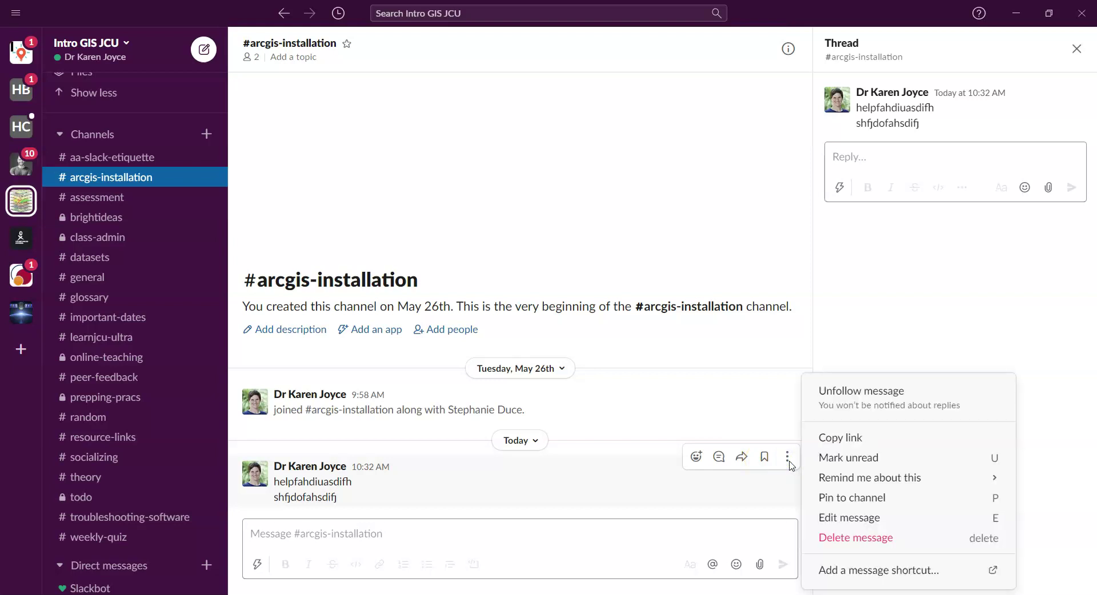
pyautogui.click(835, 458)
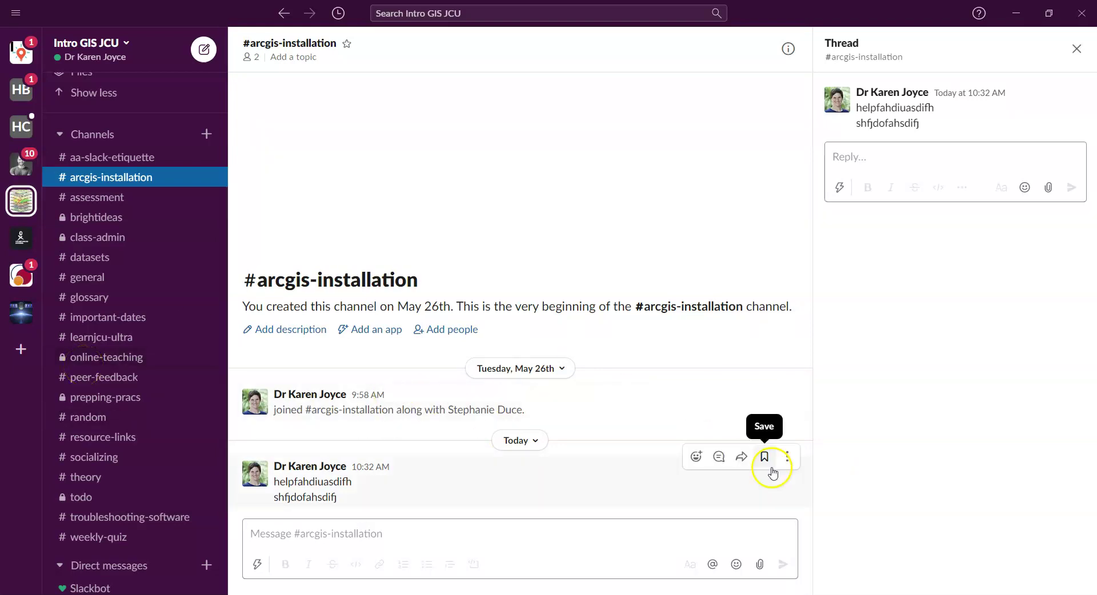
pyautogui.click(786, 458)
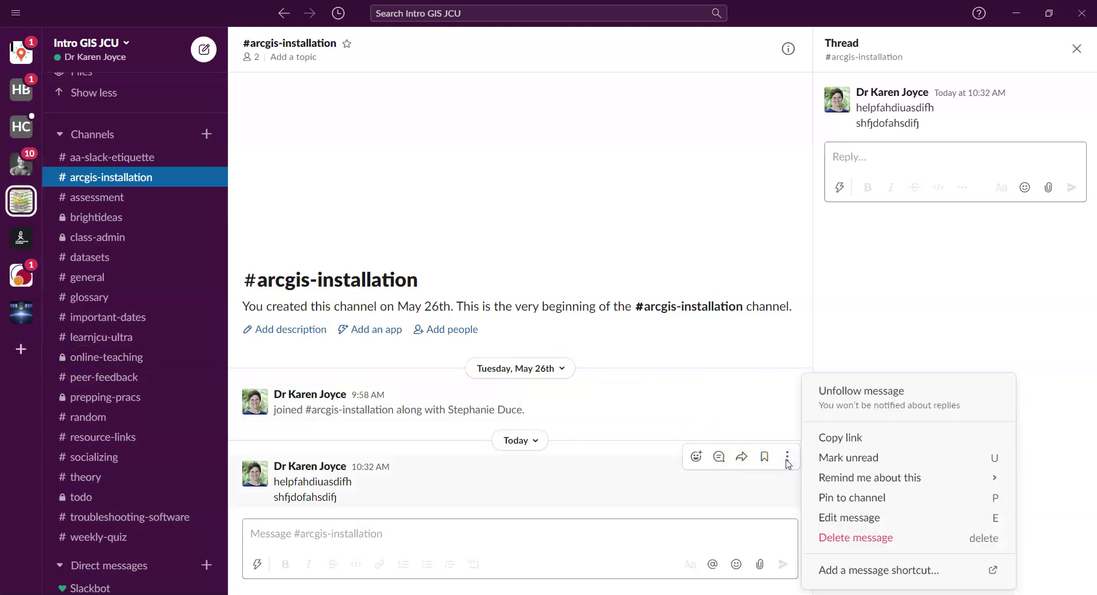
pyautogui.click(840, 540)
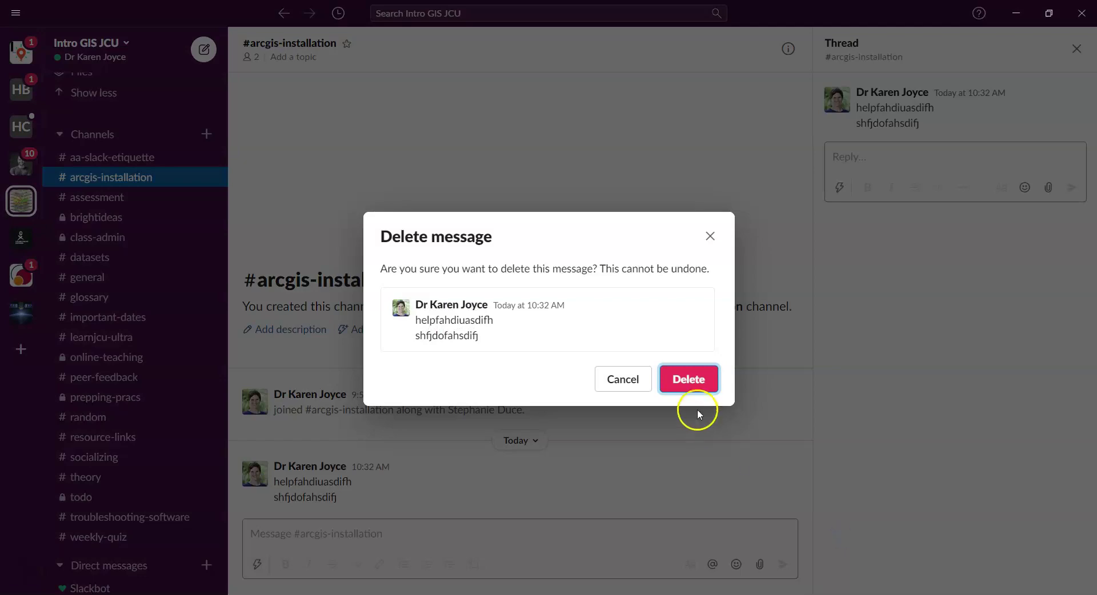
pyautogui.click(692, 379)
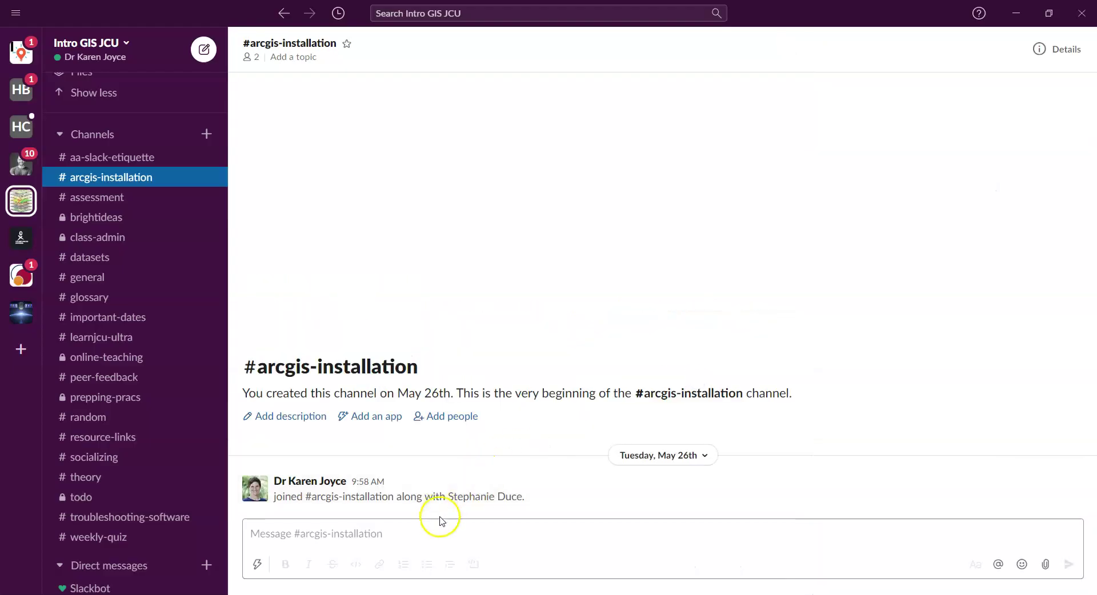
pyautogui.click(457, 536)
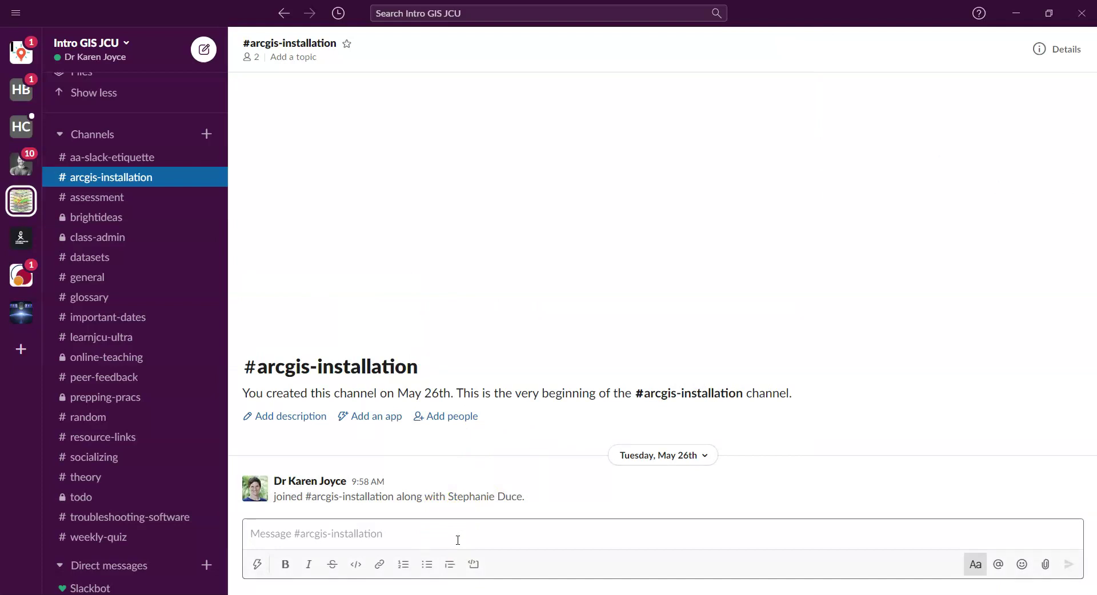
pyautogui.write('help')
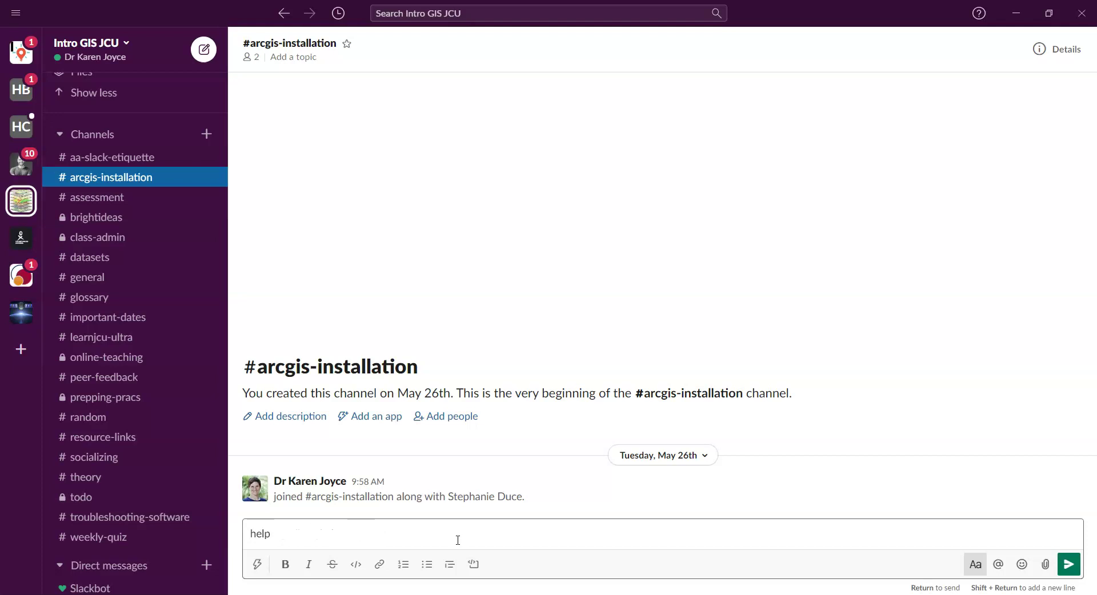
pyautogui.write('!')
pyautogui.write('@')
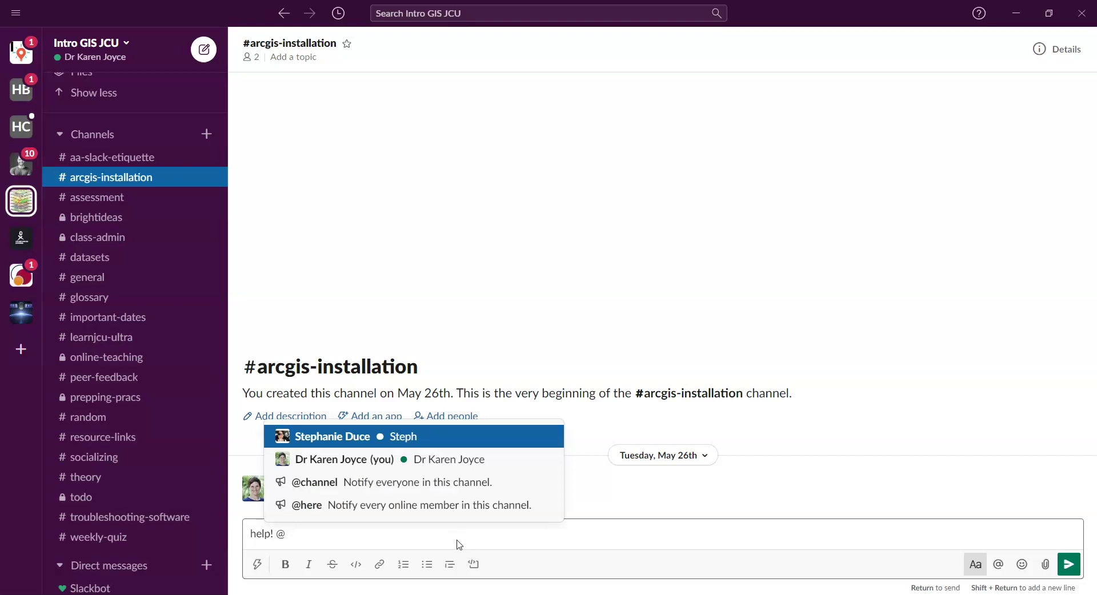
pyautogui.write('st')
pyautogui.click(406, 505)
pyautogui.click(345, 535)
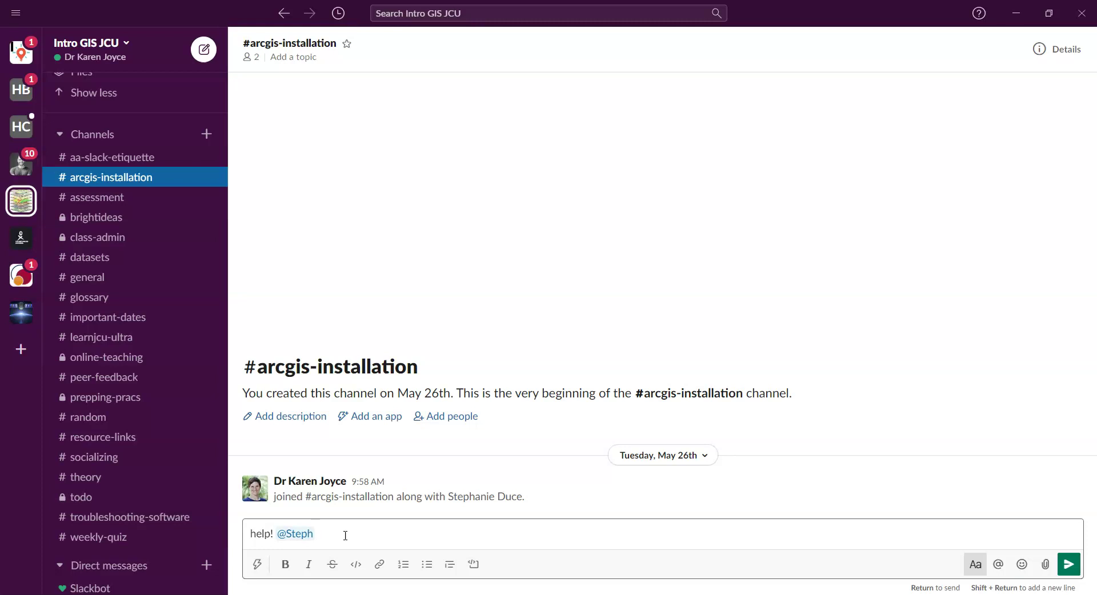
pyautogui.press('BackSpace')
pyautogui.press('BackSpace')
pyautogui.press('BackSpace')
pyautogui.press('BackSpace')
pyautogui.press('BackSpace')
pyautogui.press('BackSpace')
pyautogui.press('BackSpace')
pyautogui.press('BackSpace')
pyautogui.press('BackSpace')
pyautogui.press('BackSpace')
pyautogui.press('BackSpace')
pyautogui.press('BackSpace')
pyautogui.press('BackSpace')
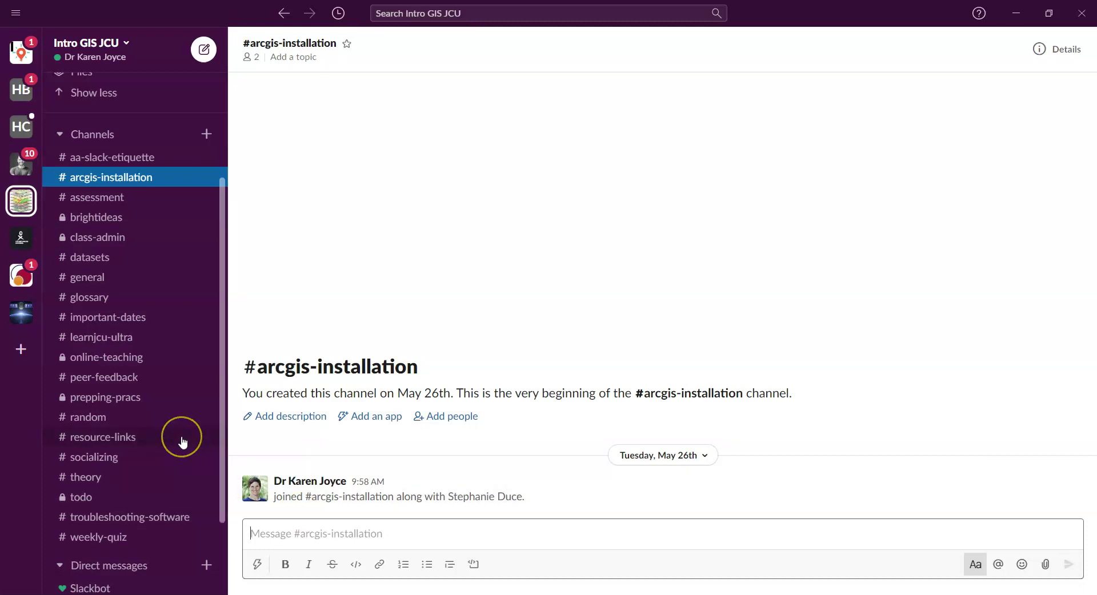
# Open your own self-message conversation under Direct messages in the sidebar
pyautogui.scroll(-3, 185, 443)
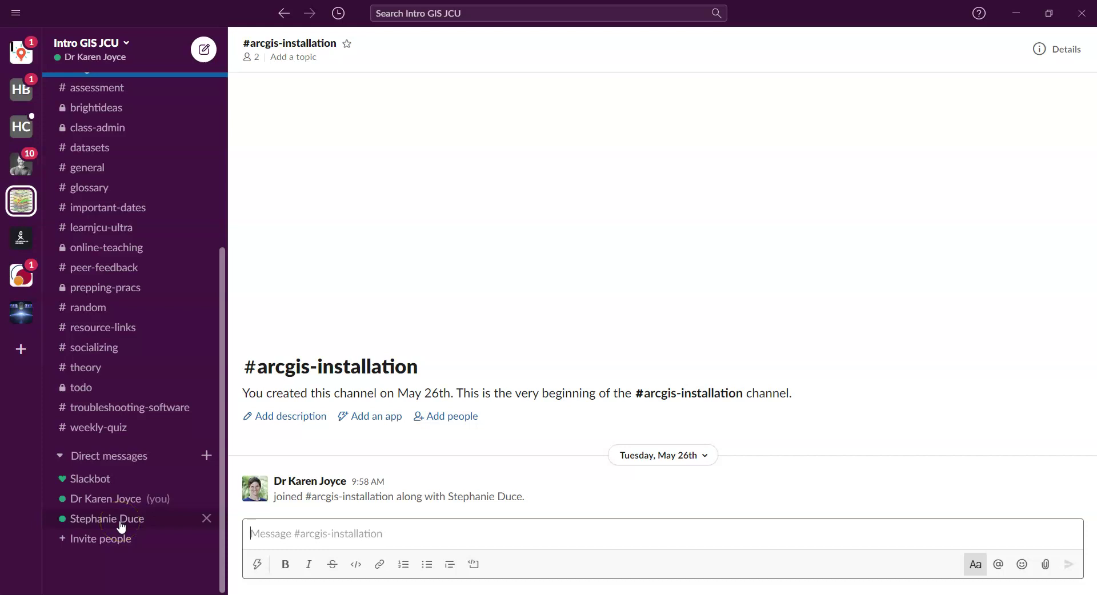
pyautogui.click(108, 502)
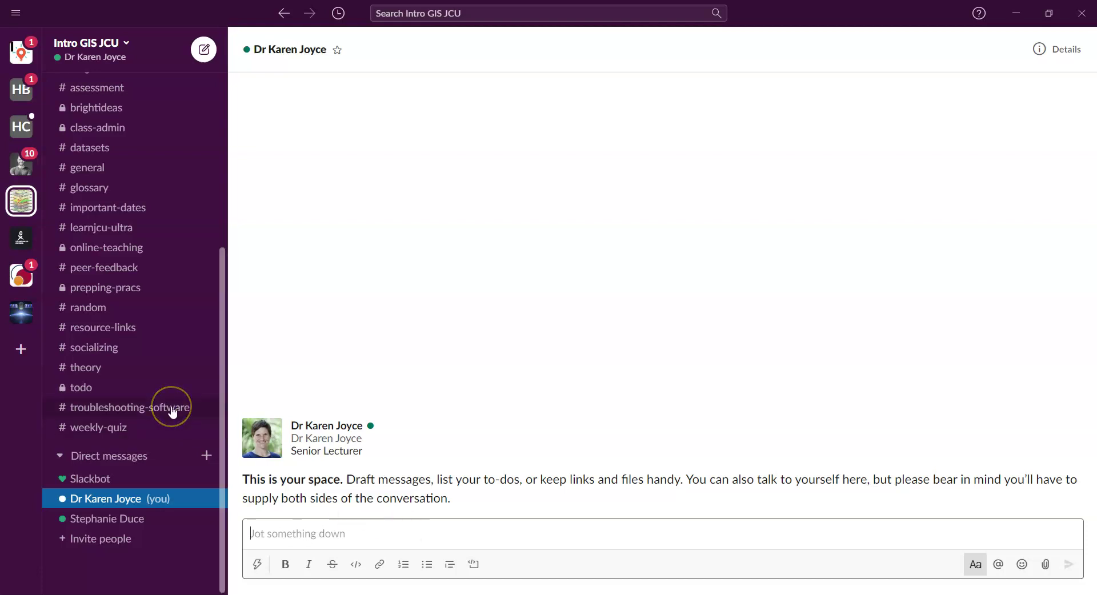
pyautogui.scroll(5, 171, 411)
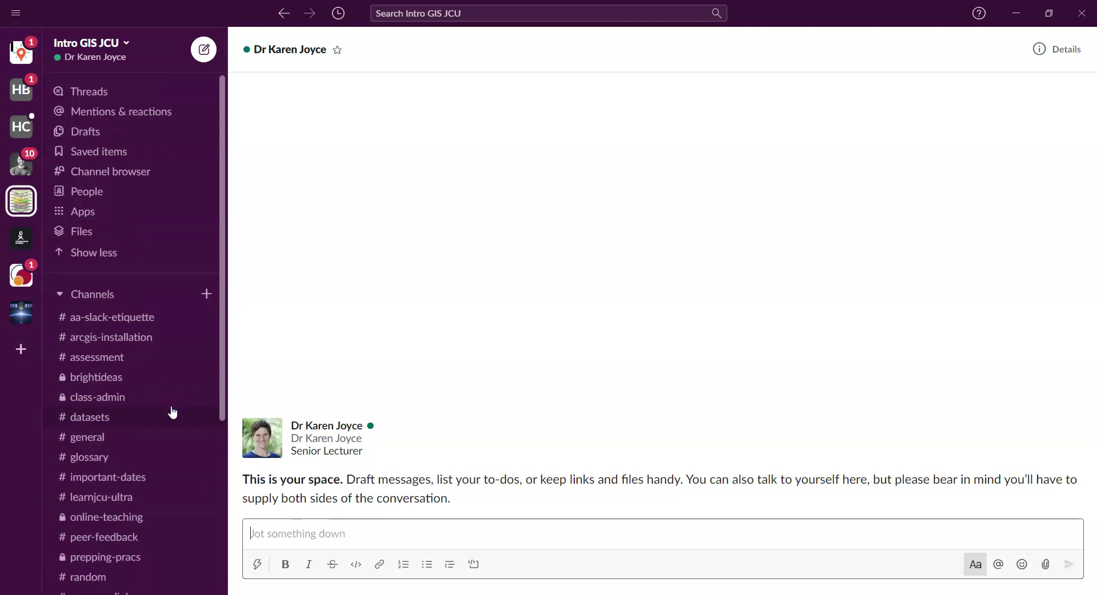